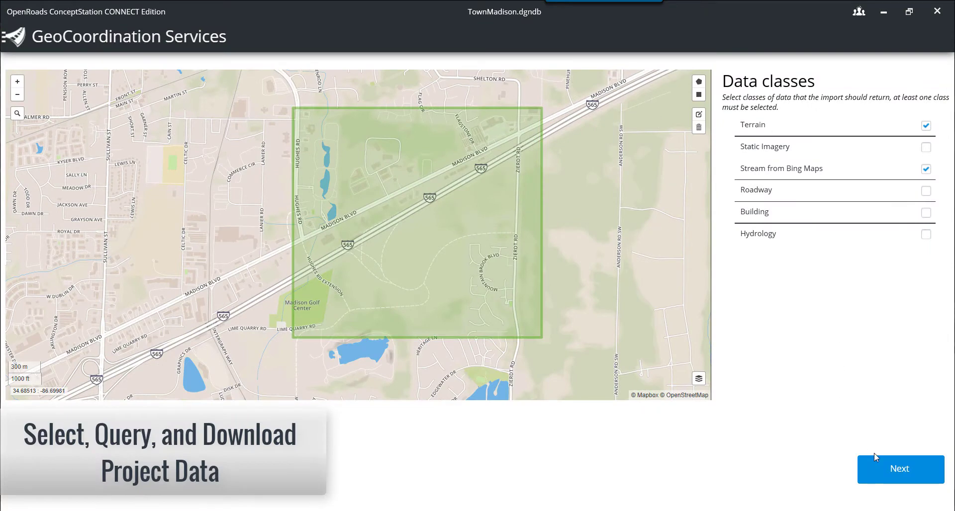
Continue to the download summary with Terrain and Bing Maps imagery chosen for the I-565 area.
left_click(890, 467)
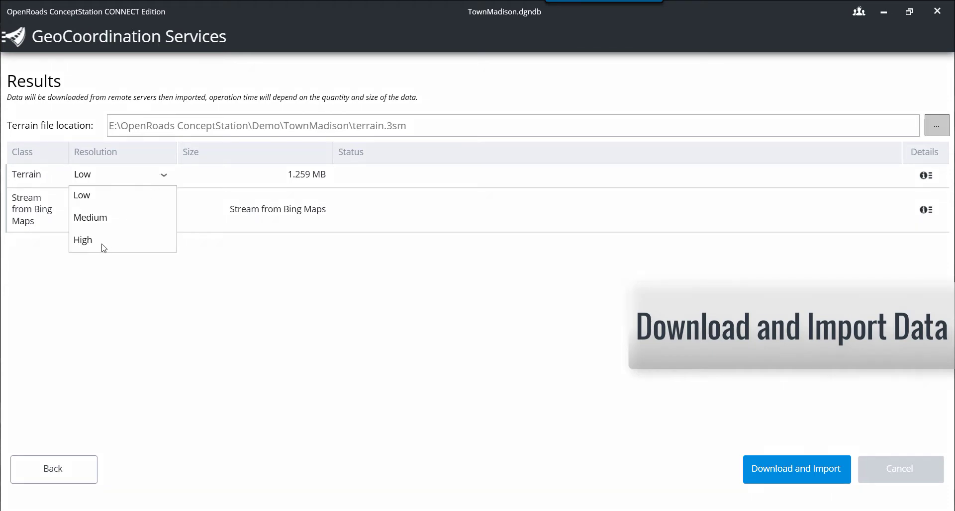
Import the Madison site terrain at High resolution with Bing imagery, then look over the result.
left_click(107, 242)
left_click(765, 474)
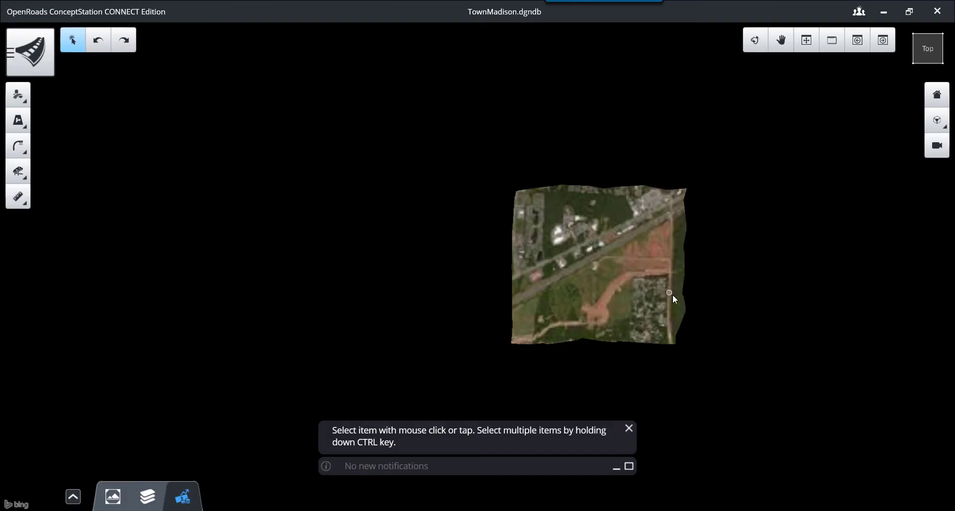
scroll(643, 290, "up", 3)
left_click_drag(643, 290, 508, 298)
scroll(527, 303, "up", 3)
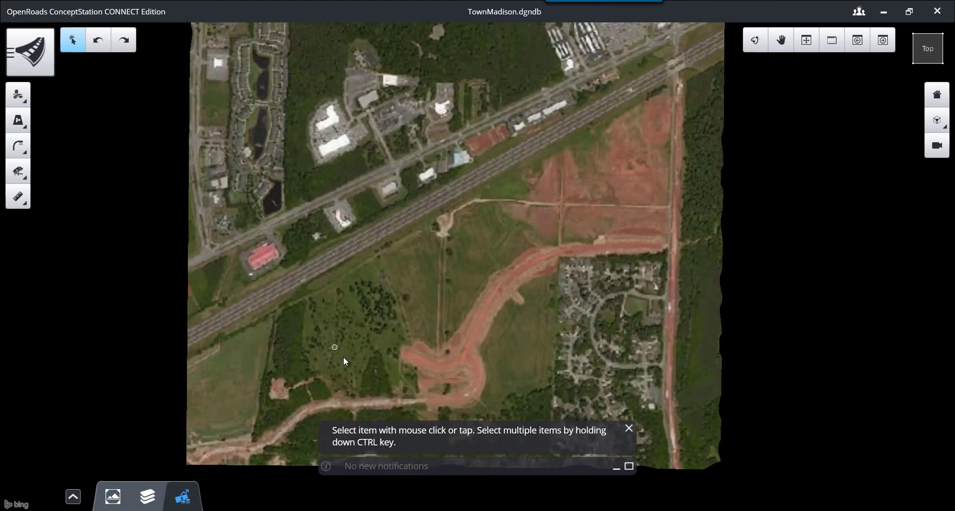
Zoom and pan the map from the interchange to the road construction area.
scroll(199, 256, "up", 6)
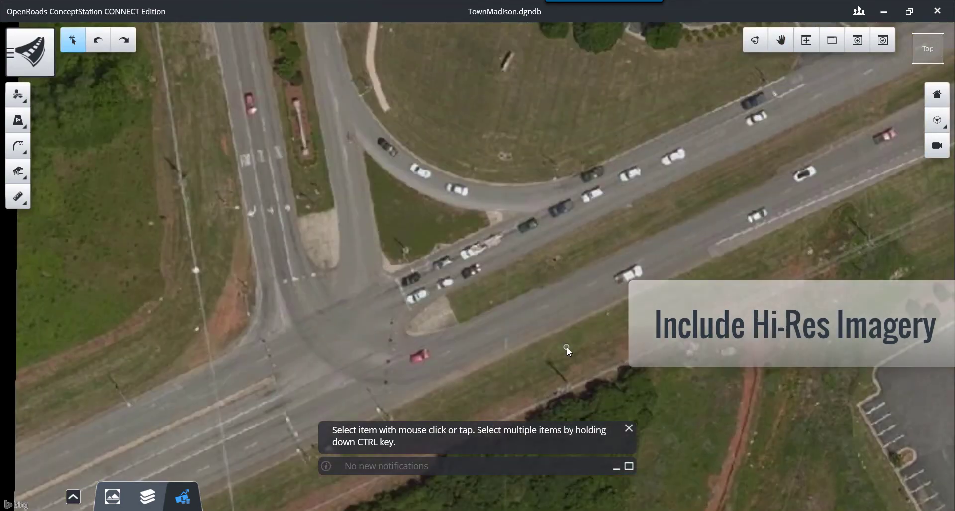
middle_click_drag(372, 207, 491, 339)
key("Escape")
scroll(490, 339, "down", 3)
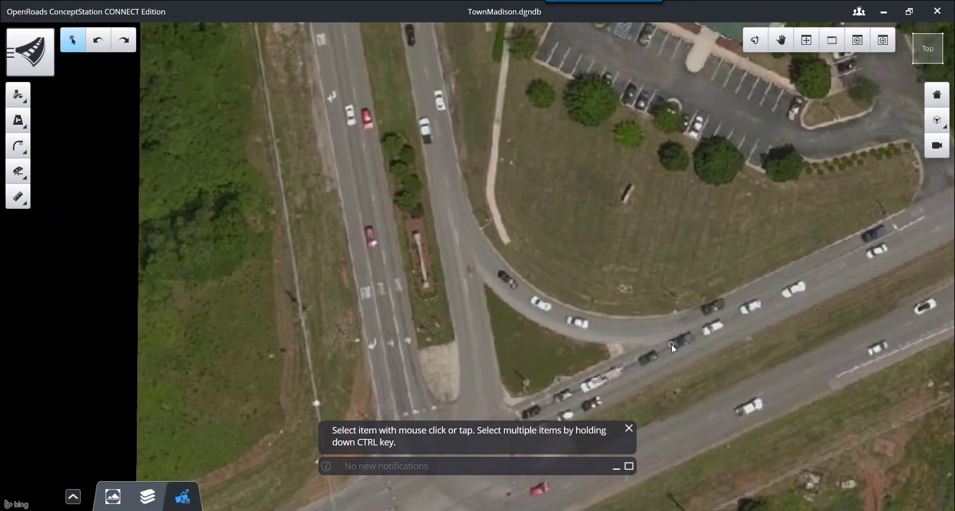
scroll(531, 302, "down", 3)
middle_click_drag(735, 324, 350, 209)
scroll(642, 341, "down", 3)
middle_click_drag(701, 347, 421, 228)
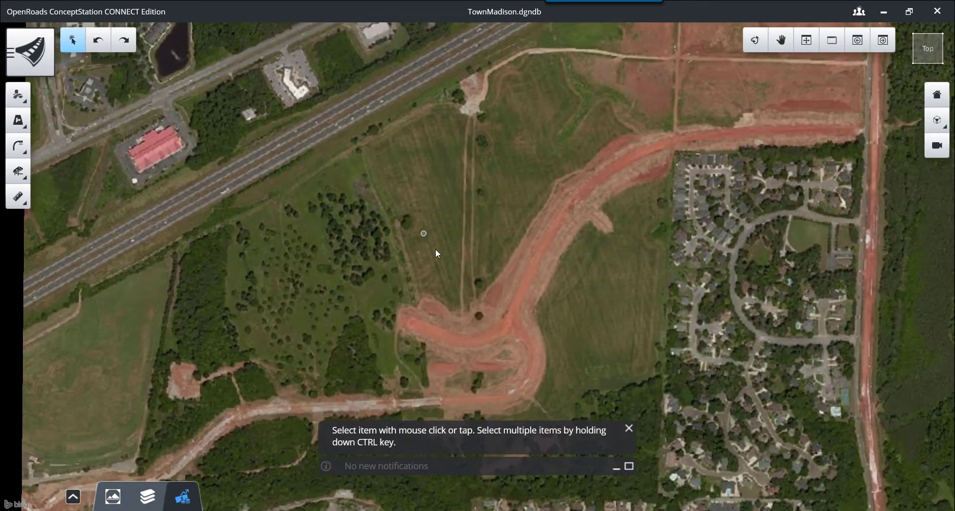
Tilt and orbit the terrain into an oblique 3D view with the interstate beyond the site.
left_click(754, 40)
left_click_drag(548, 356, 436, 276)
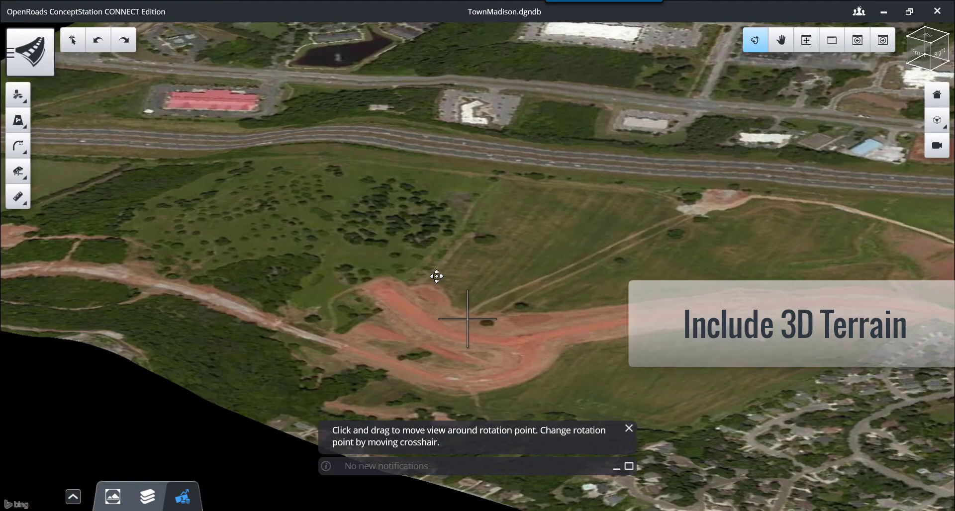
left_click_drag(519, 311, 912, 336)
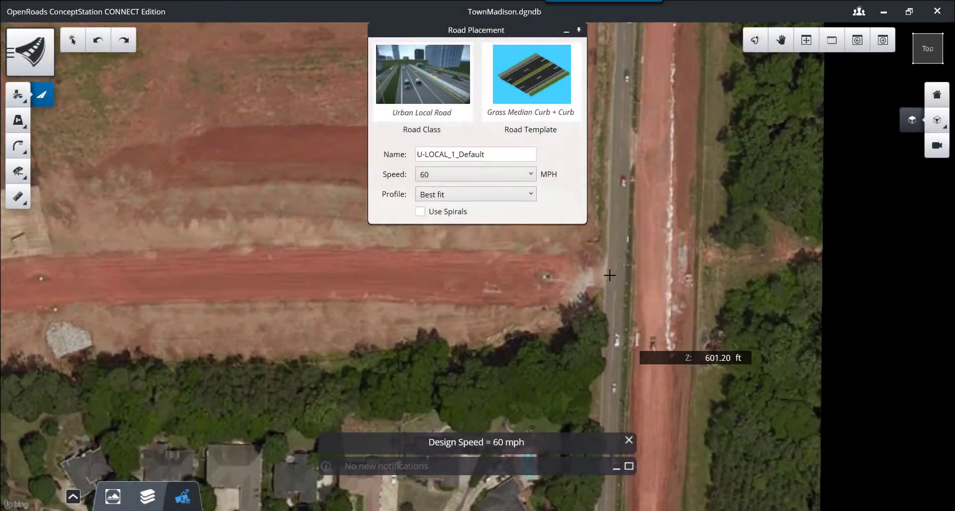
Lay out a 60 MPH Urban Local Road from the eastern road, bending southwest and running west.
left_click(607, 275)
scroll(462, 273, "down", 5)
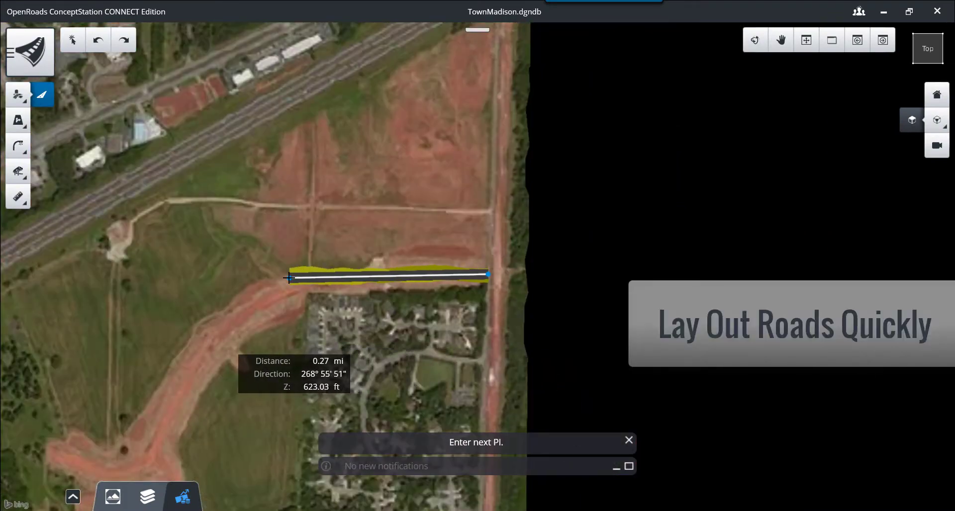
left_click(234, 281)
middle_click_drag(203, 358, 330, 204)
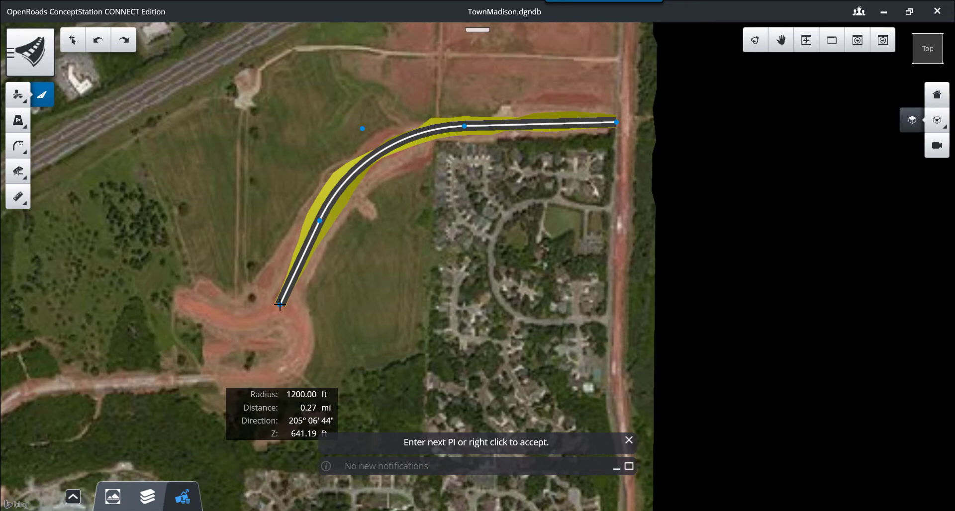
left_click(273, 335)
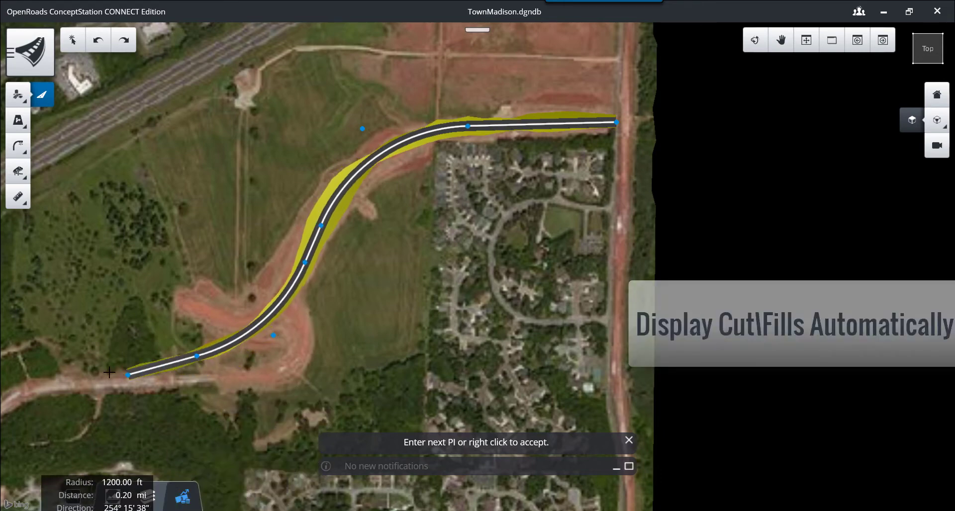
middle_click_drag(103, 350, 411, 316)
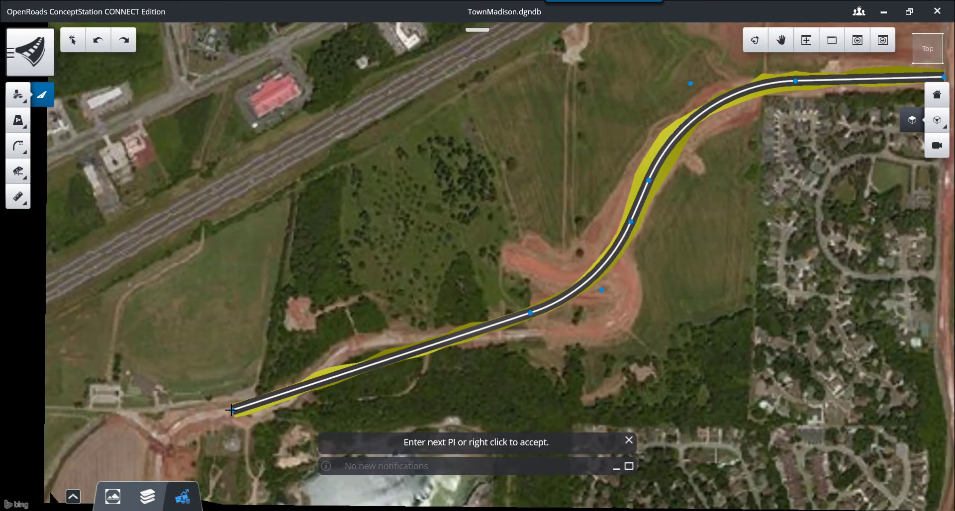
left_click(304, 385)
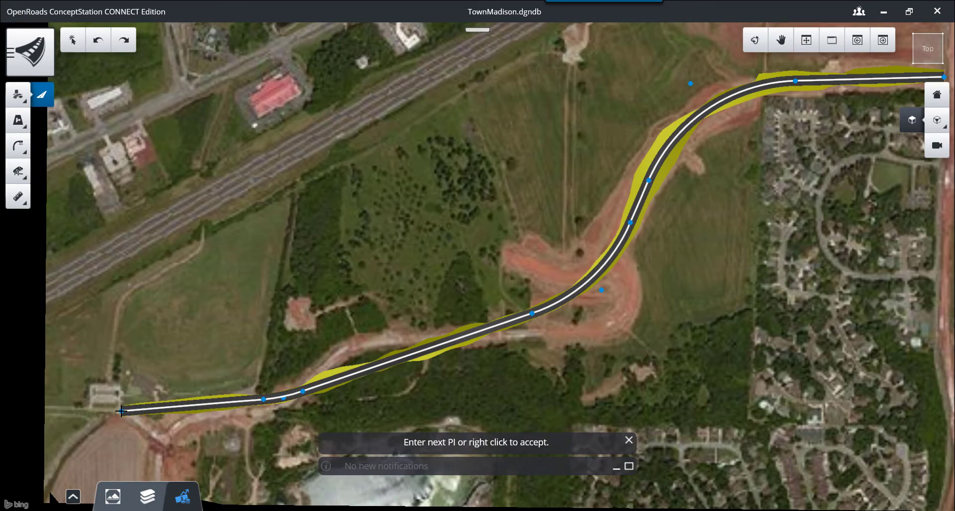
right_click(121, 411)
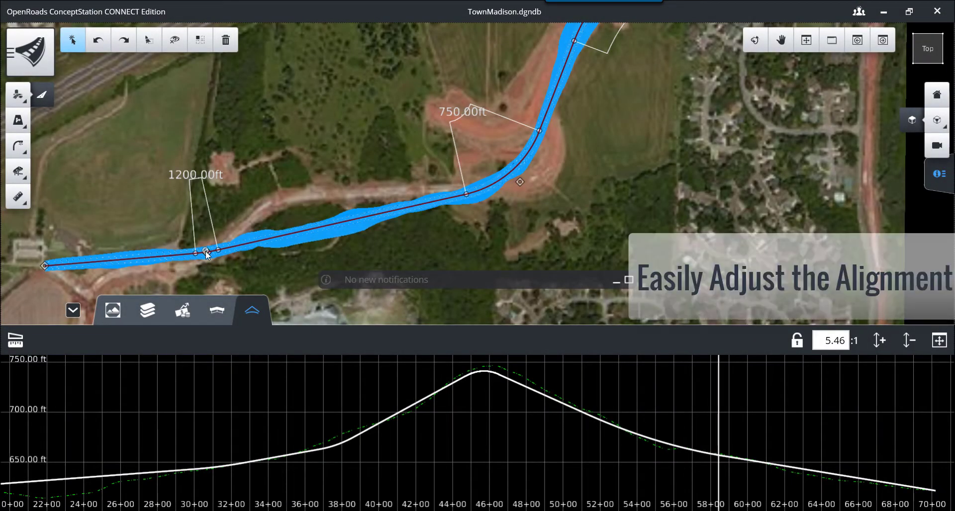
Reshape the 1200 ft horizontal curve and set the crest vertical curve to K = 45 (825.59 ft).
left_click_drag(205, 251, 285, 198)
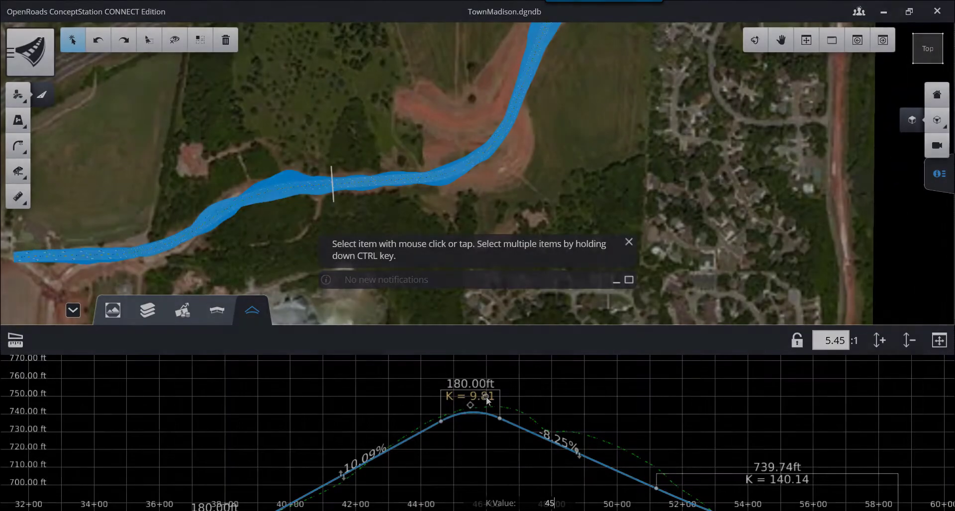
key("Return")
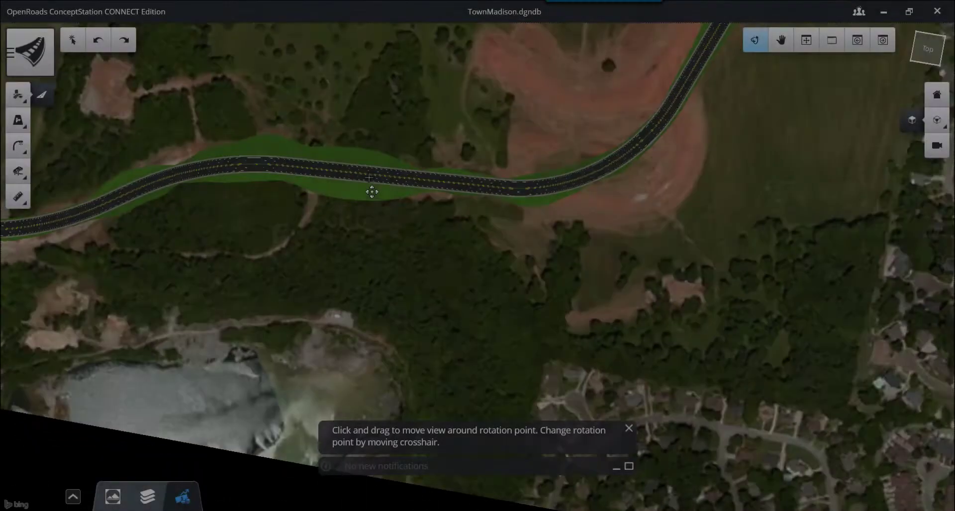
left_click_drag(369, 187, 326, 152)
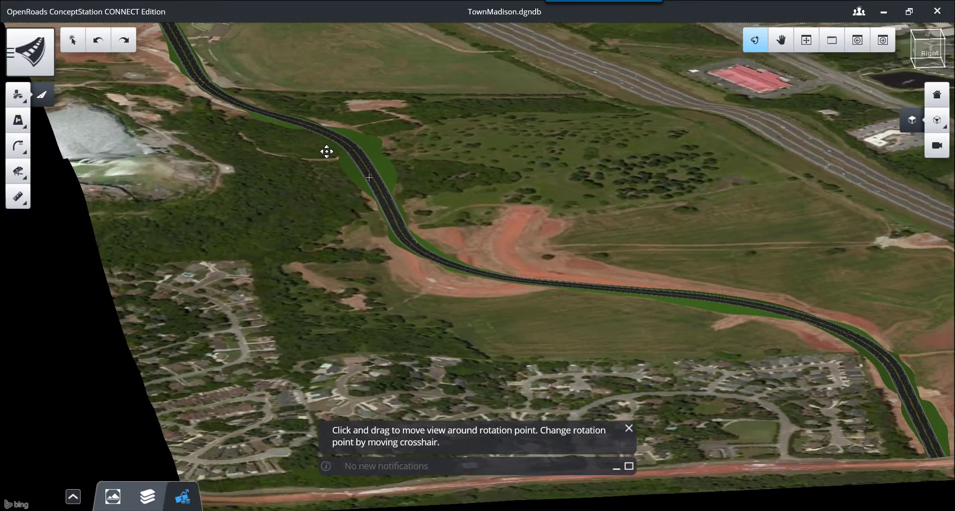
Pull the crest PVI down in the profile view to shorten the crest vertical curve.
scroll(347, 156, "up", 6)
scroll(398, 206, "down", 5)
left_click_drag(452, 239, 467, 255)
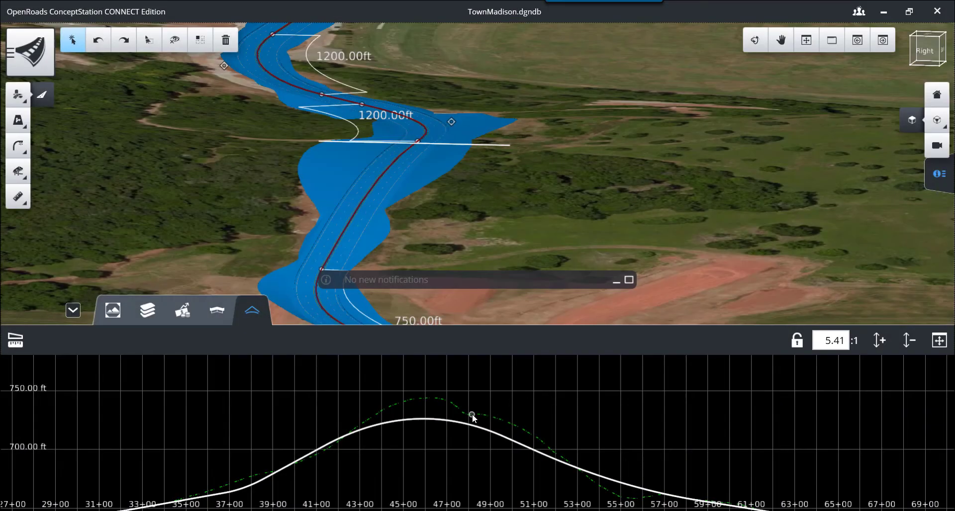
left_click(457, 422)
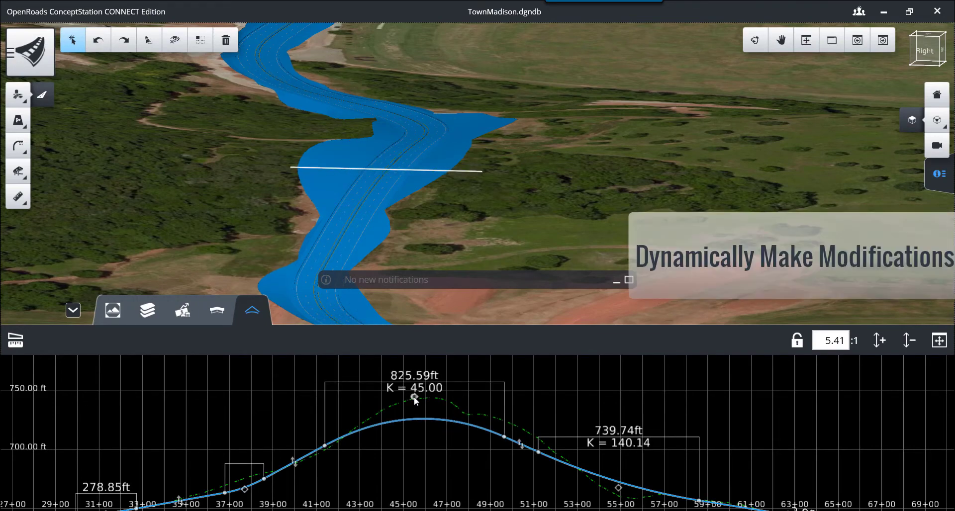
mouse_move(414, 396)
left_mouse_down()
mouse_move(421, 409)
mouse_move(428, 386)
left_mouse_up()
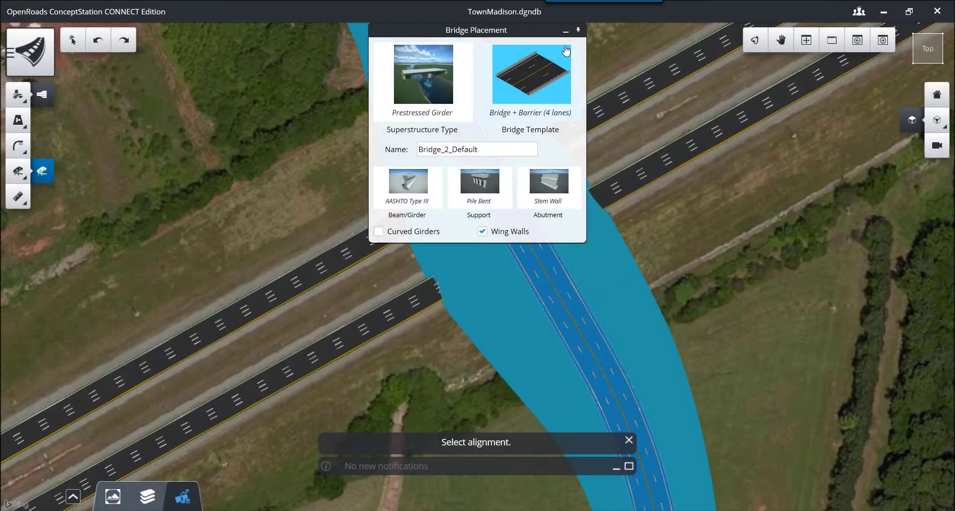
Place a 242.92 ft bridge on the road from station 12+88.34 to 15+31.26 over the interstate.
left_click(566, 38)
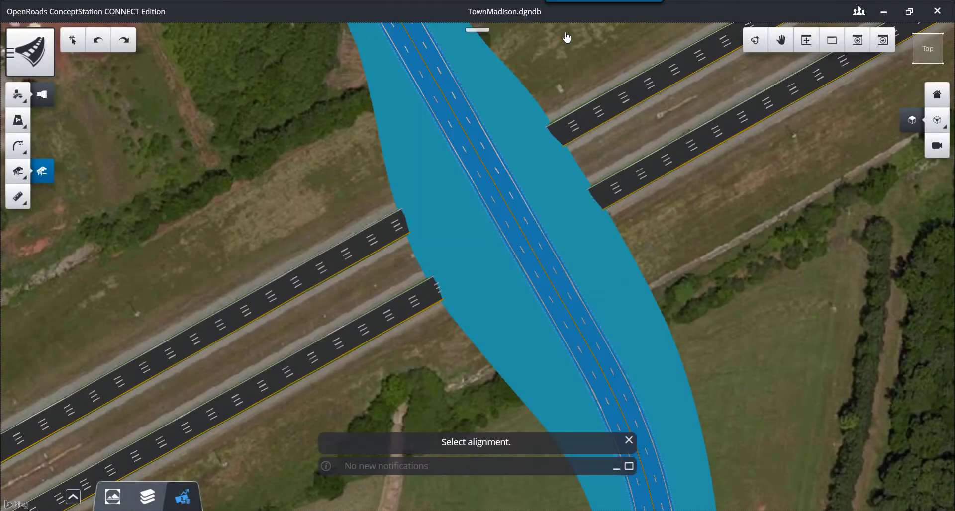
left_click(469, 135)
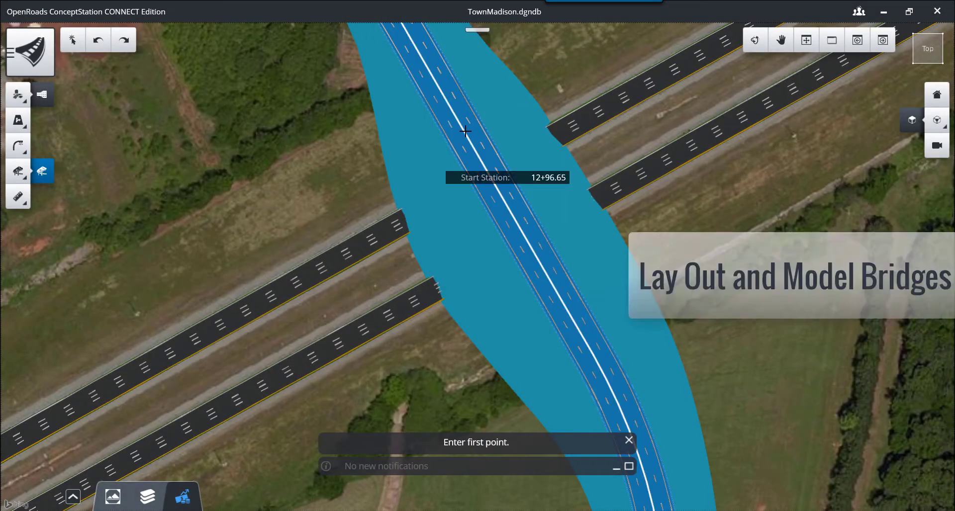
left_click(461, 125)
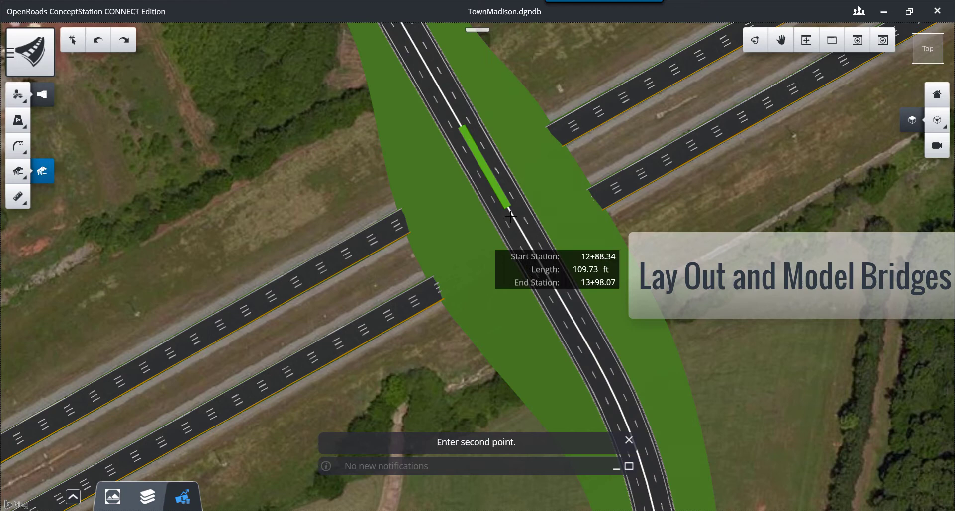
left_click(553, 280)
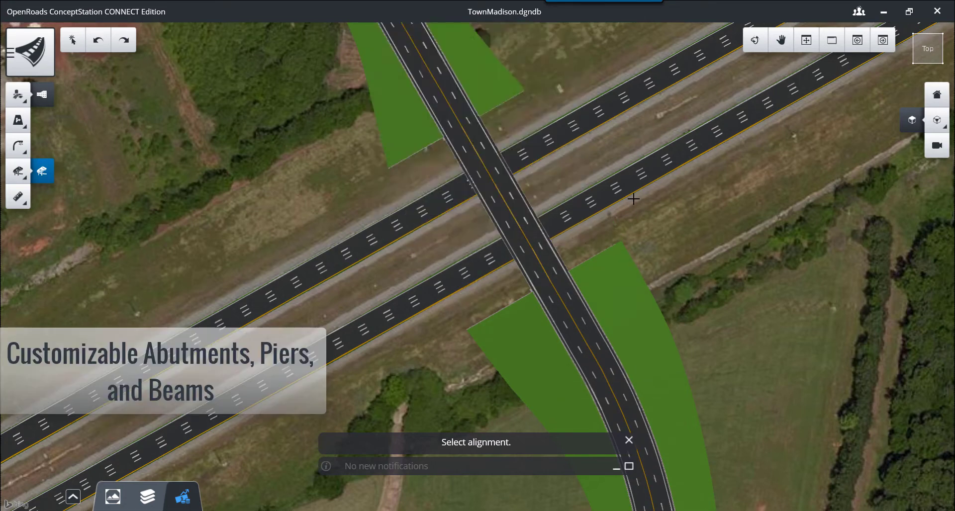
left_click(755, 44)
Collapse the Bridge Placement panel and tilt and zoom in on the bridge's pier and abutments.
left_click_drag(533, 302, 633, 145)
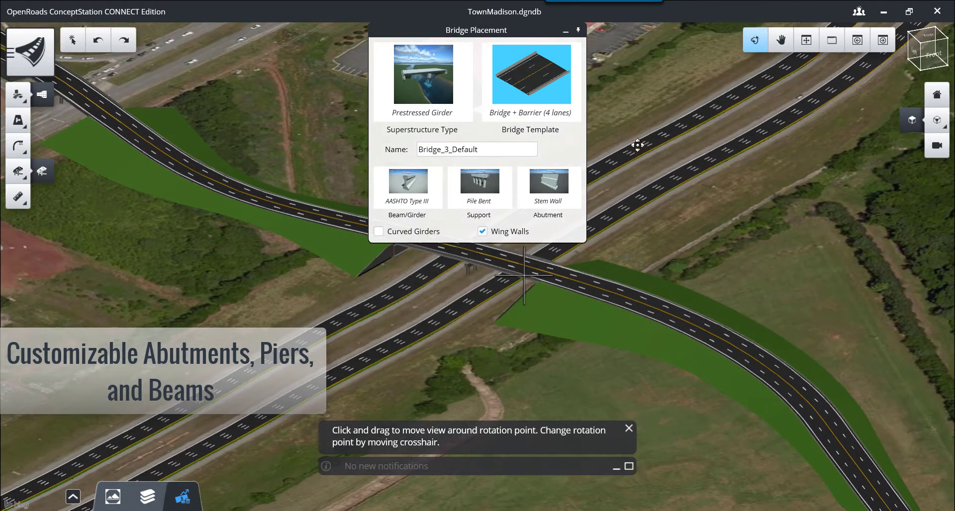
left_click(565, 31)
left_click_drag(465, 251, 451, 290)
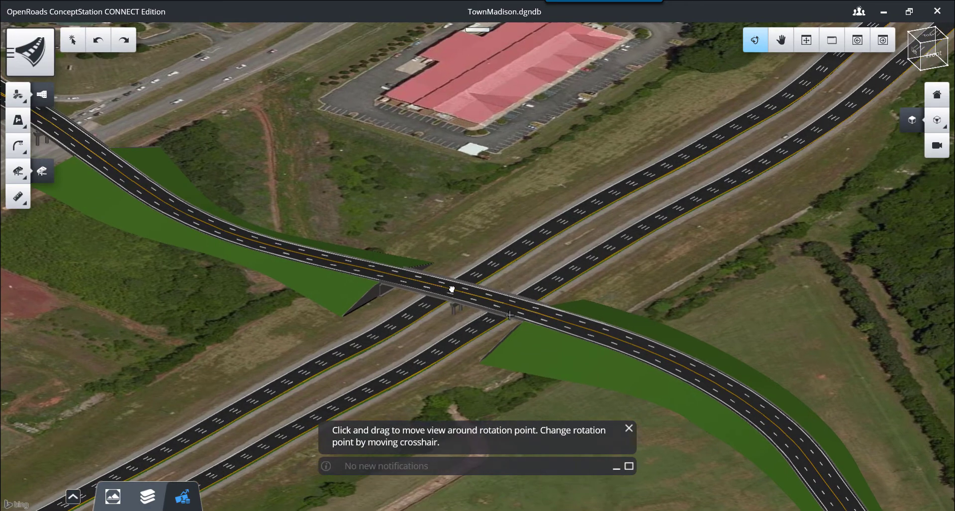
key("Escape")
scroll(455, 311, "up", 5)
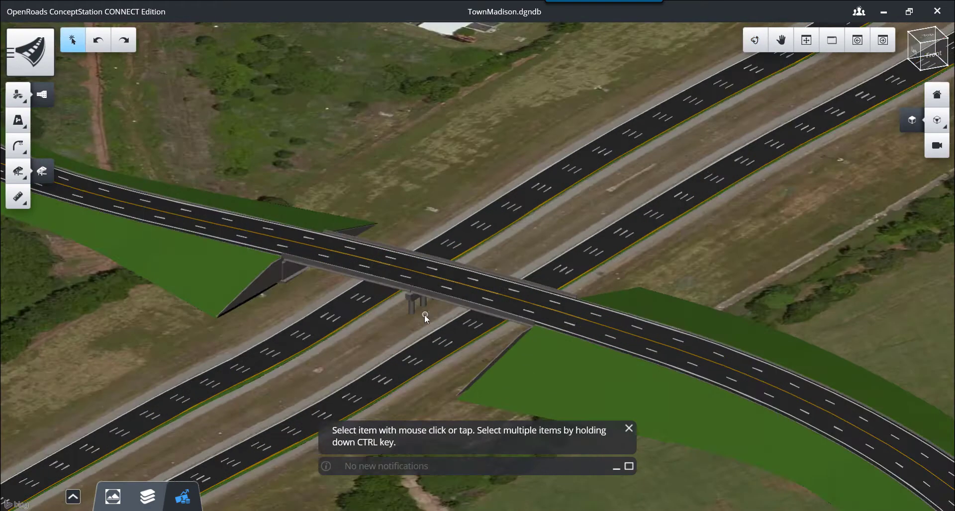
scroll(419, 315, "down", 5)
Select the bridge and lengthen its crest vertical curve to 738.64 ft at K = 64.19.
left_click(255, 280)
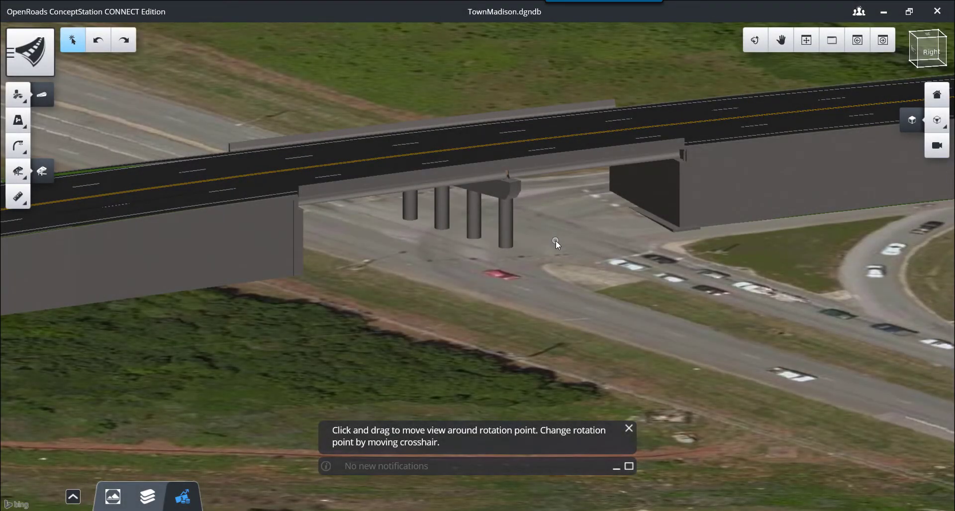
left_click(581, 145)
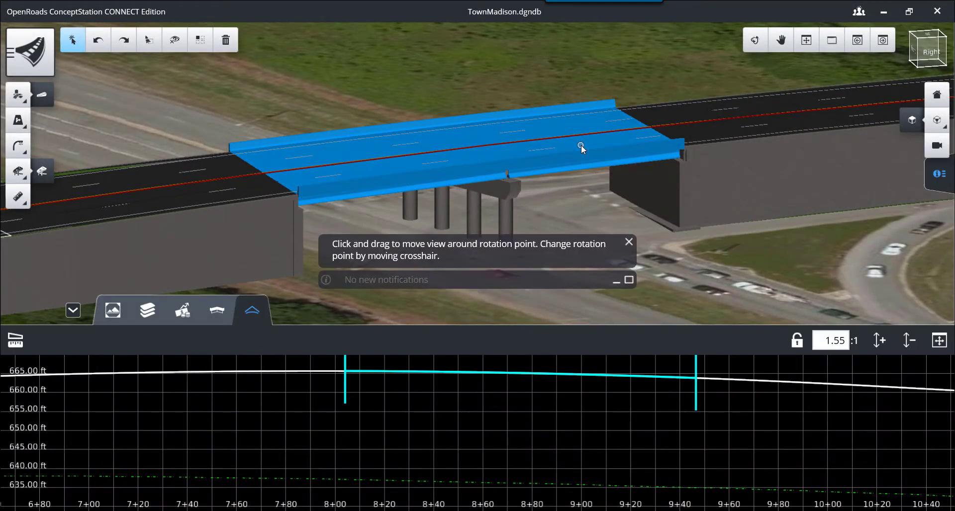
middle_click_drag(566, 201, 546, 163)
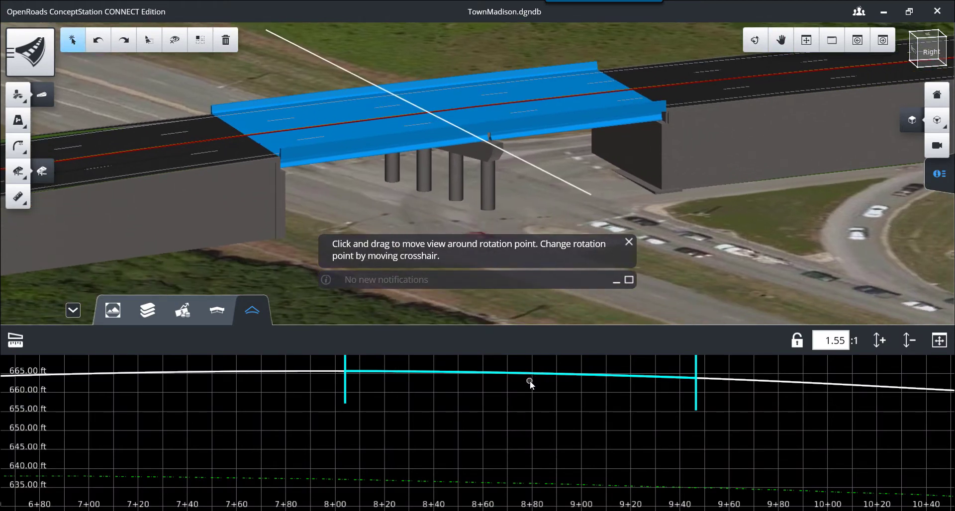
scroll(529, 384, "down", 4)
left_click(528, 422)
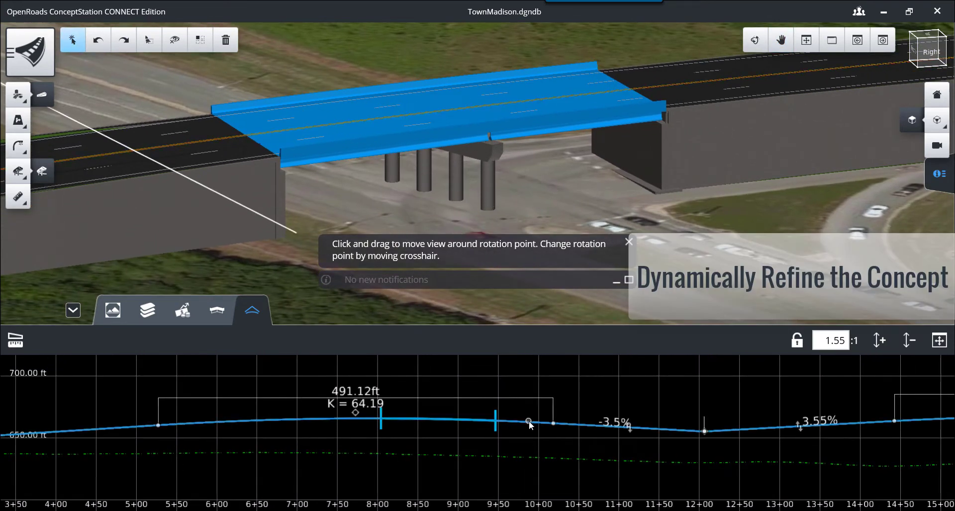
left_click_drag(356, 413, 361, 393)
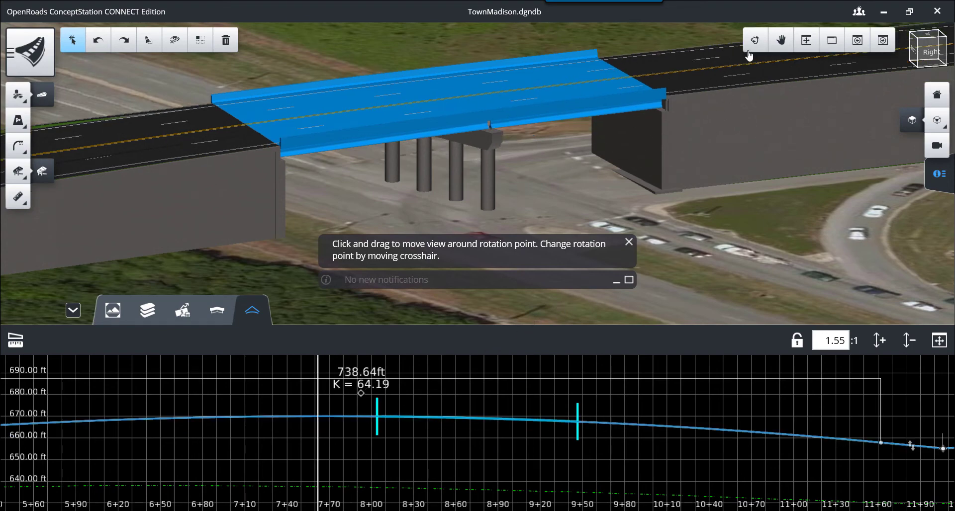
Orbit to view the bridge from behind and clear the selection.
left_click_drag(652, 152, 278, 140)
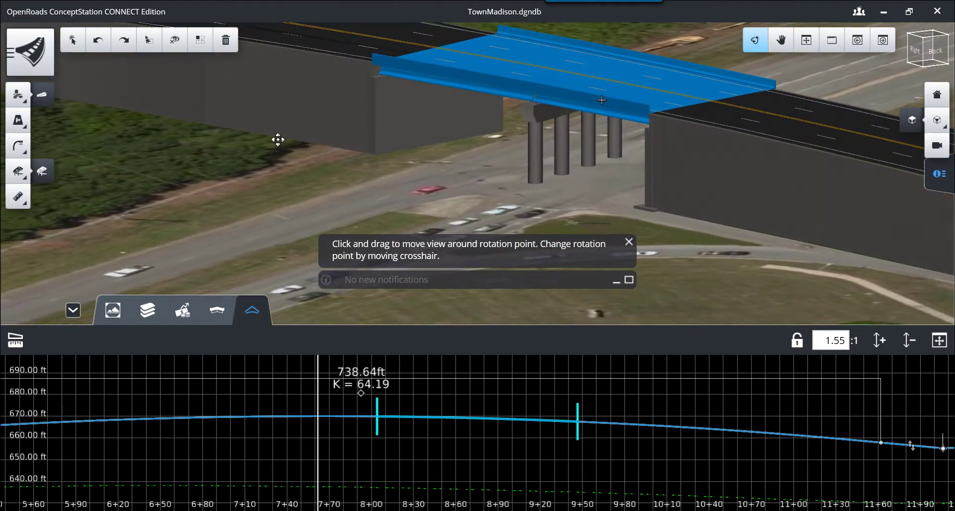
middle_click_drag(389, 143, 344, 201)
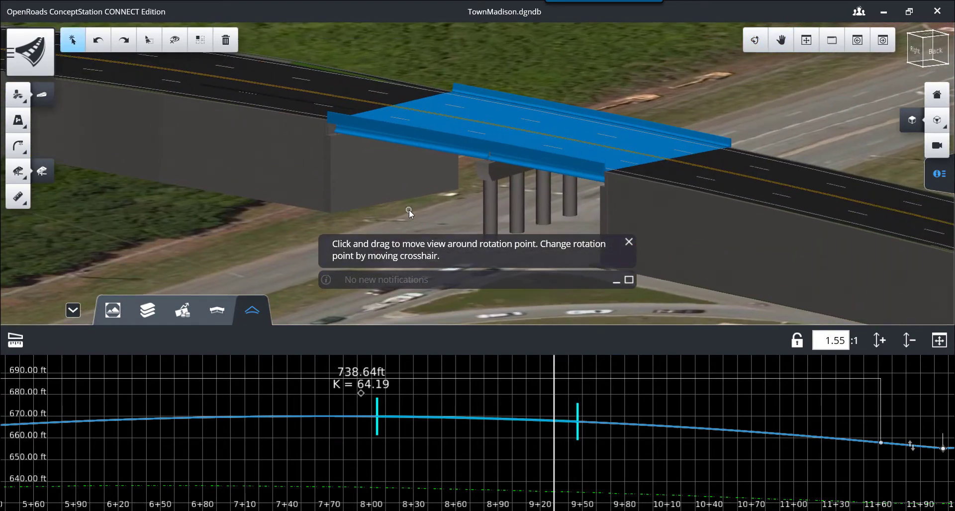
left_click(408, 210)
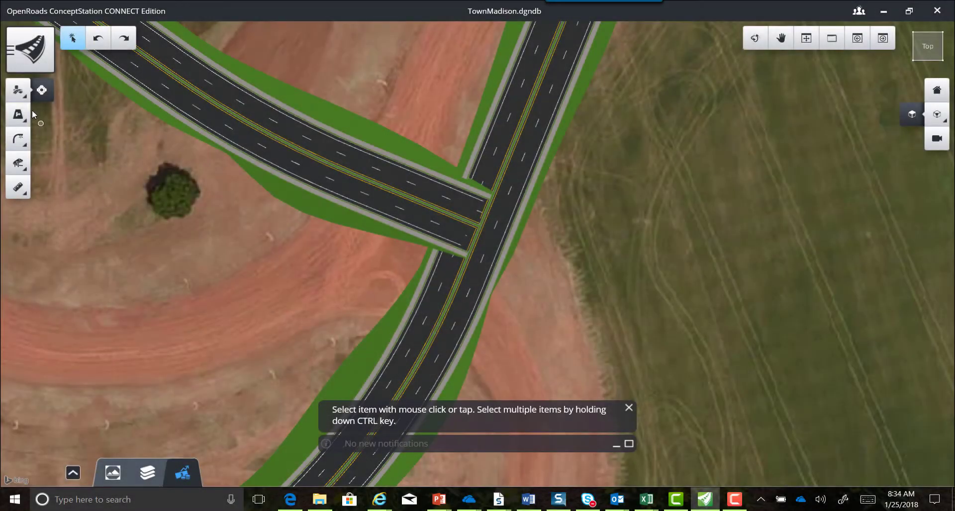
Place a roundabout joining the primary road and the diagonal new road: 60 ft inscribed radius, 35 ft circulating width.
left_click(19, 93)
left_click(75, 186)
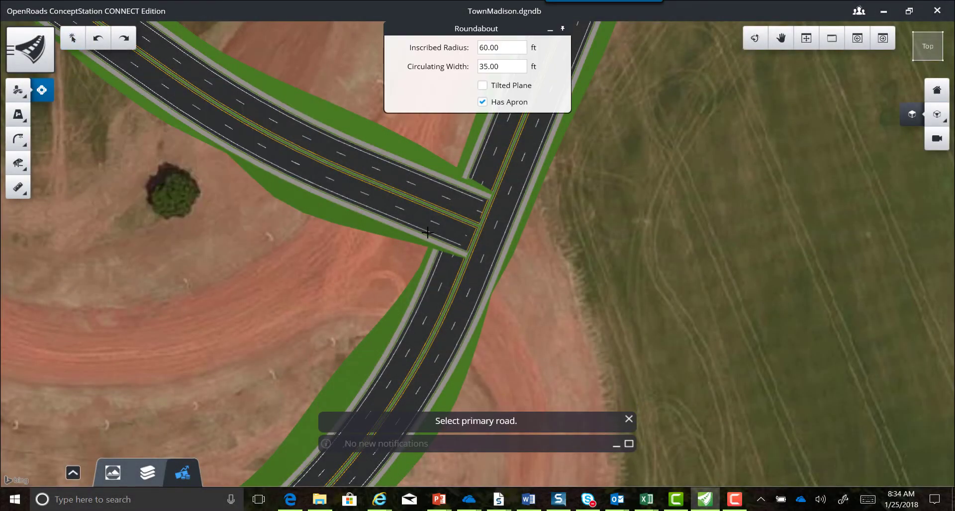
left_click(514, 169)
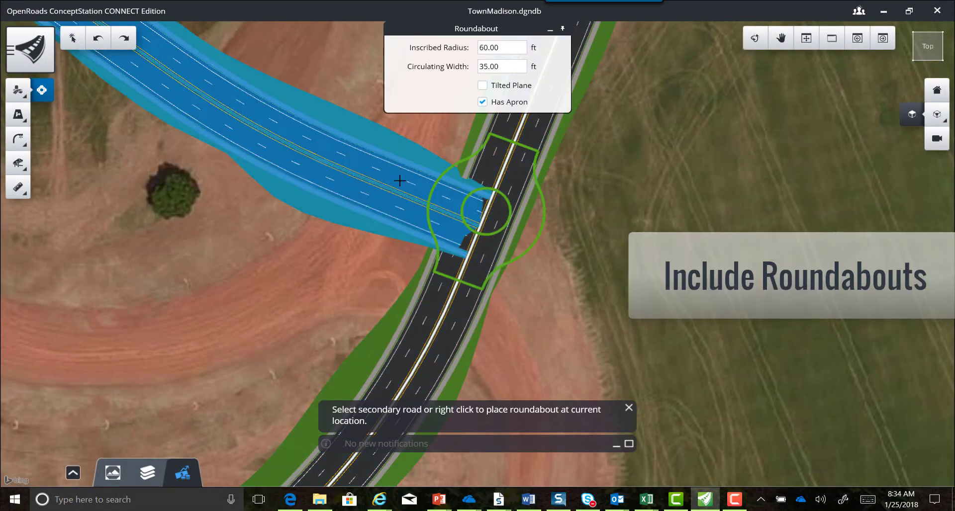
left_click(397, 181)
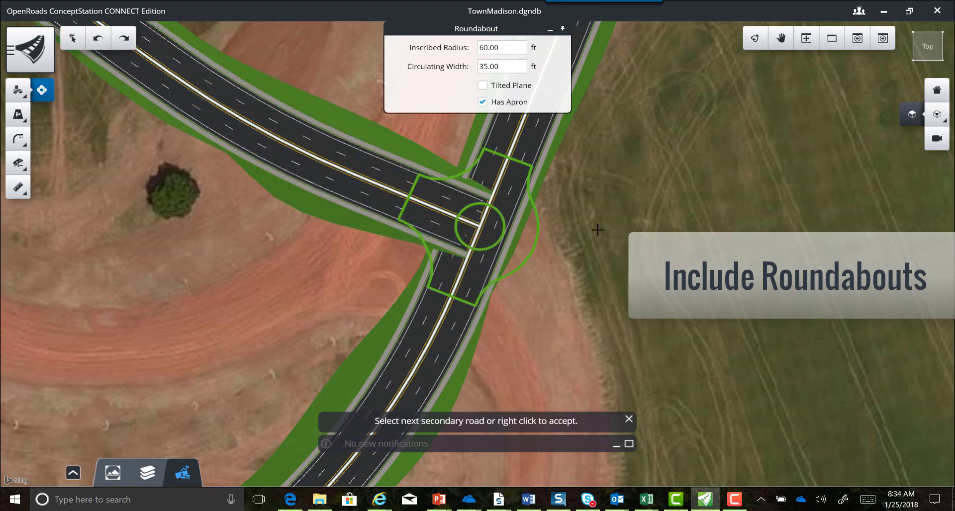
right_click(786, 204)
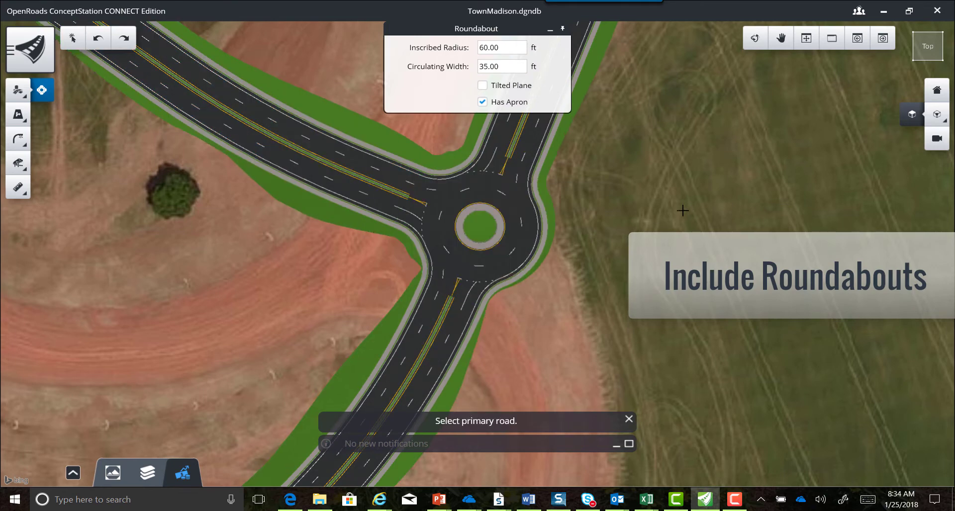
key("Escape")
Orbit the view to inspect the roundabout from a low oblique angle, then from above.
scroll(592, 201, "up", 3)
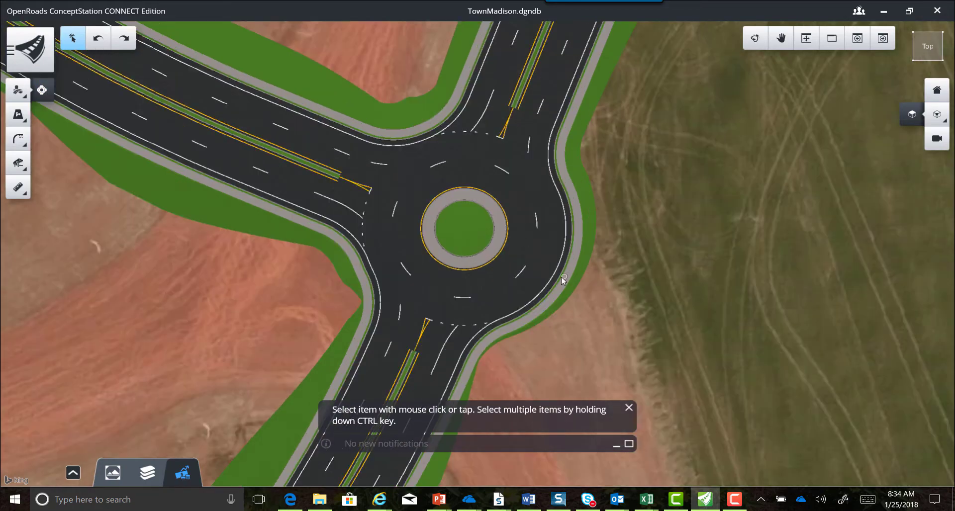
left_click(755, 38)
left_click_drag(486, 203, 319, 59)
left_click_drag(415, 133, 778, 201)
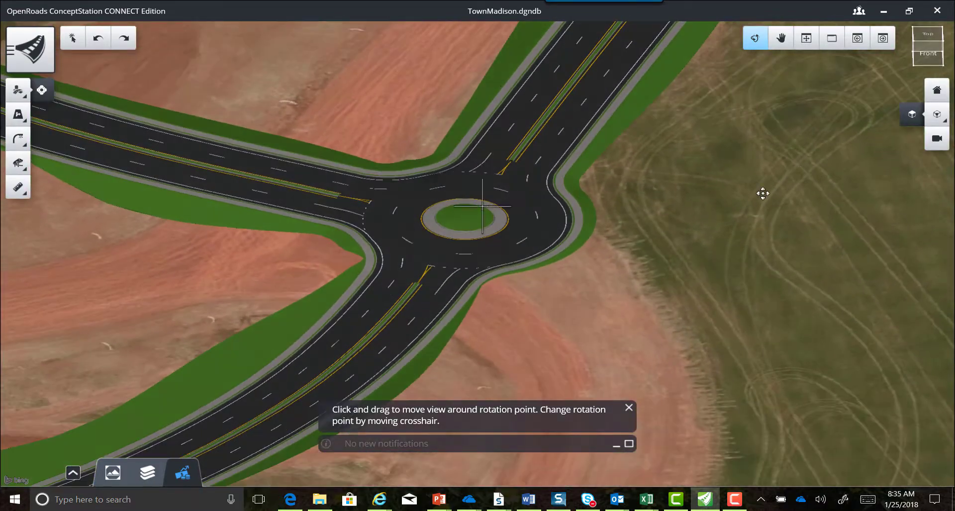
scroll(458, 259, "up", 3)
Enlarge the roundabout's inscribed radius from 60 ft to 75 ft, keeping the 35 ft circulating width.
left_click(512, 275)
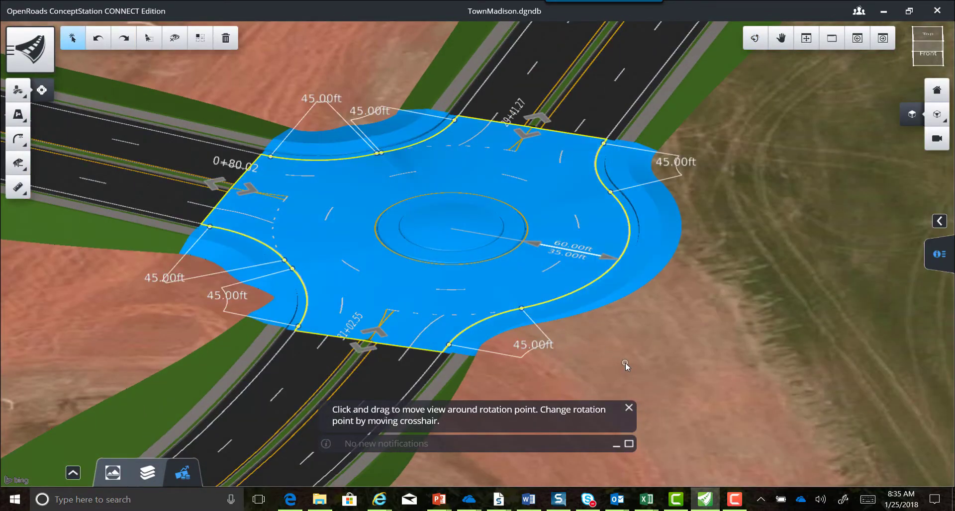
left_click_drag(727, 205, 147, 212)
right_click(318, 359)
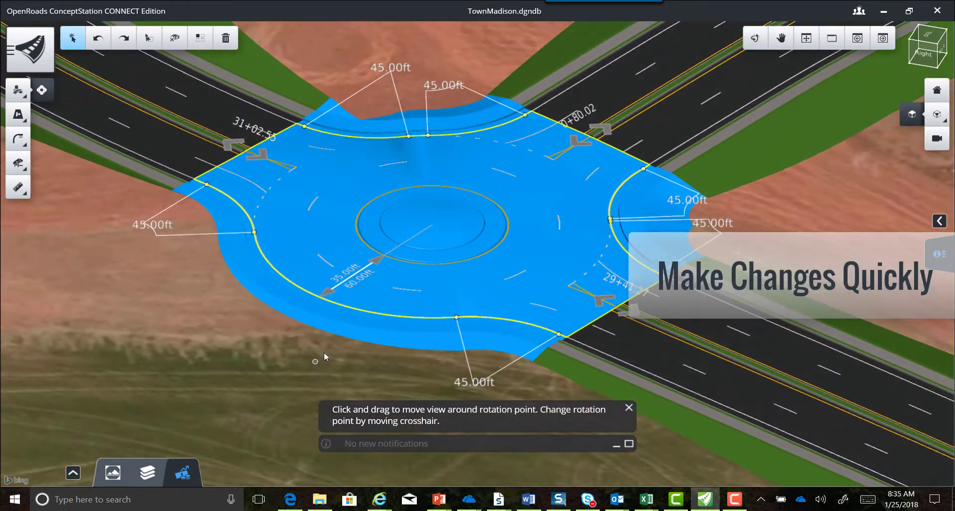
left_click(357, 284)
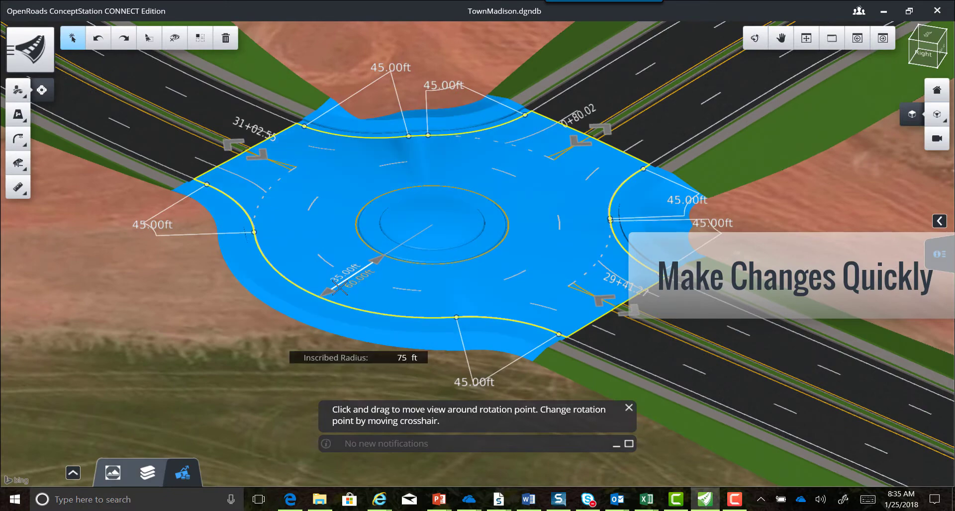
type("75")
key("Return")
scroll(360, 359, "down", 2)
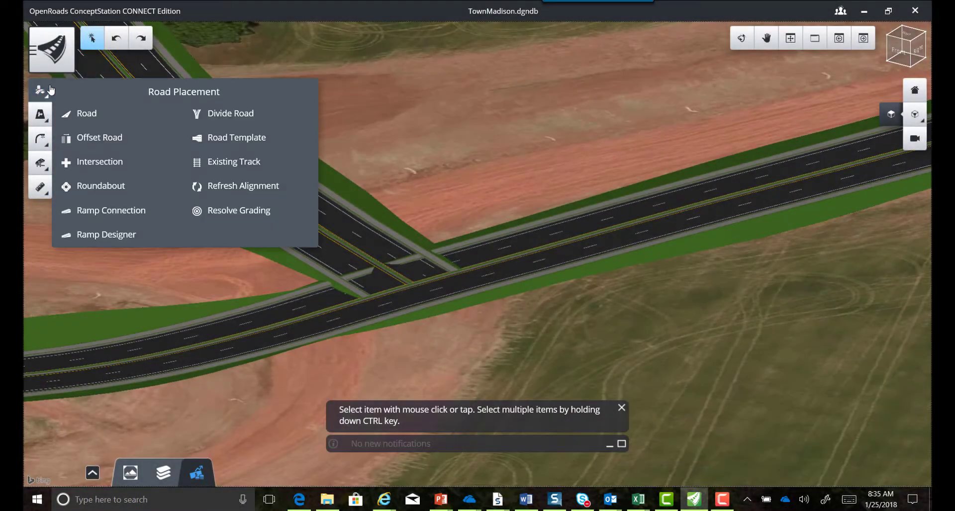
Place an intersection with the long road as primary and the diagonal road as secondary.
left_click(111, 162)
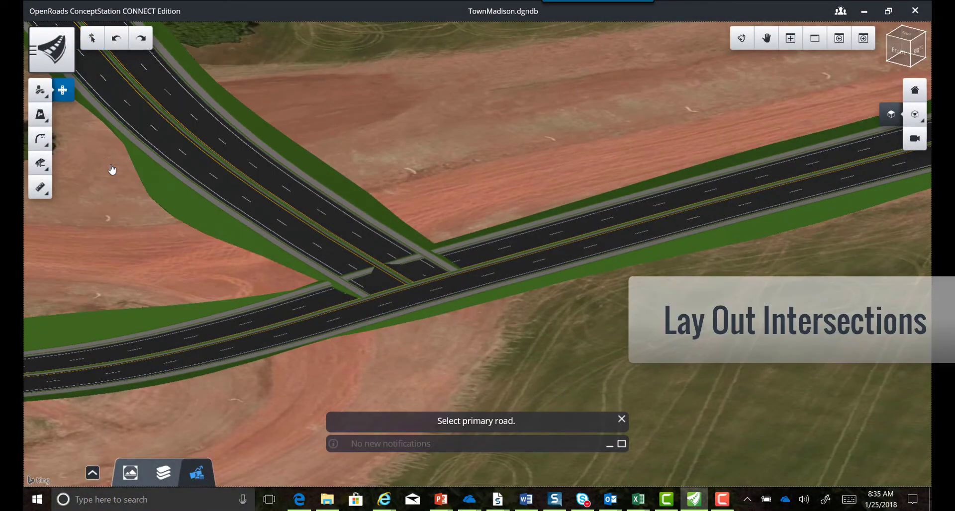
left_click(544, 237)
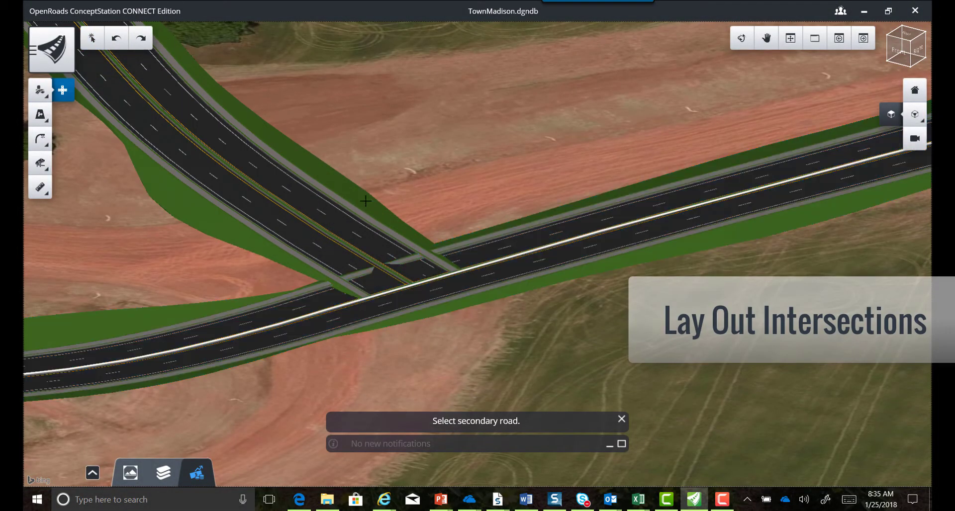
left_click(346, 222)
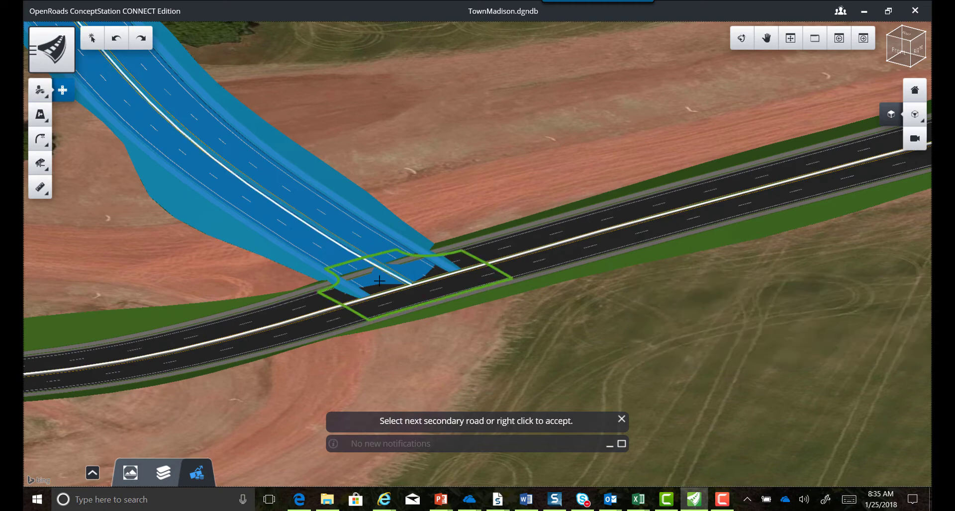
right_click(535, 350)
Orbit around the new intersection and open the concept cost estimate panel.
scroll(359, 299, "up", 5)
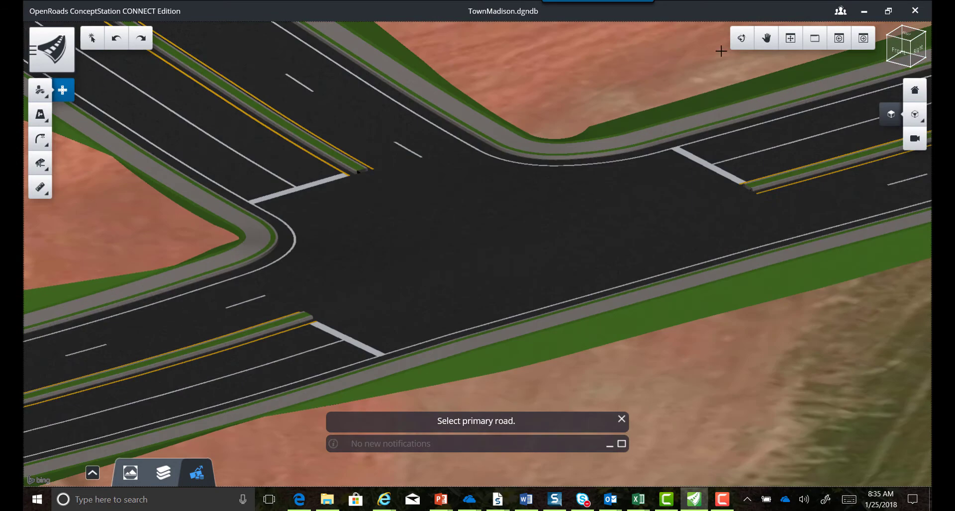
left_click(741, 38)
left_click_drag(706, 248, 281, 243)
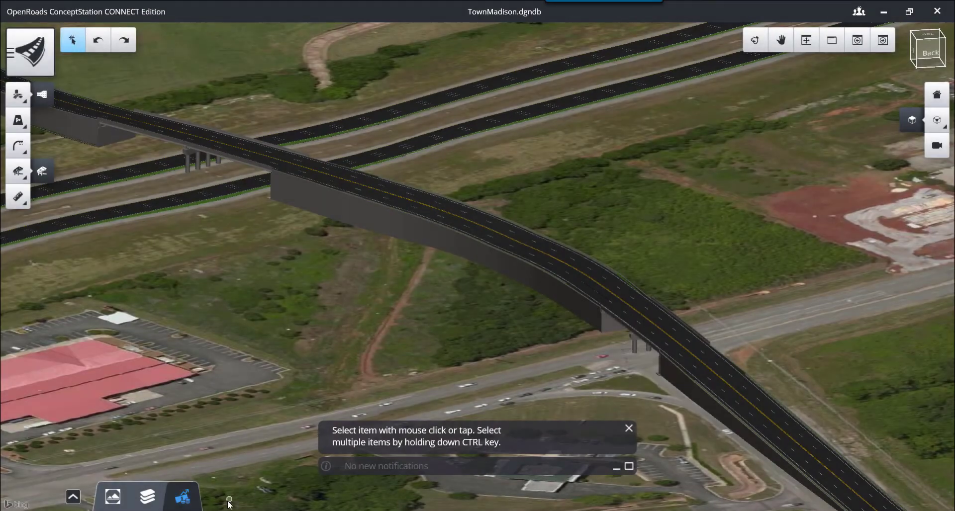
left_click(183, 497)
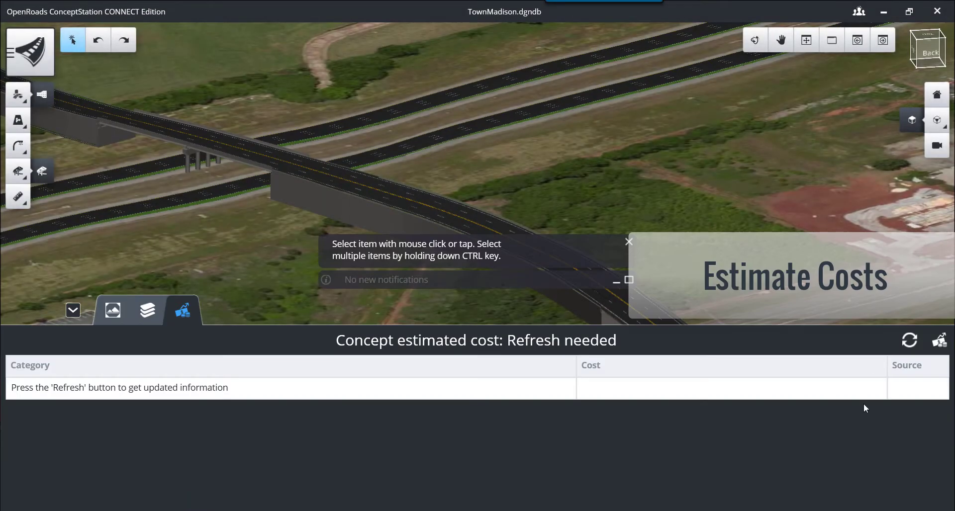
Refresh the concept cost estimate to recalculate quantities and costs.
left_click(909, 342)
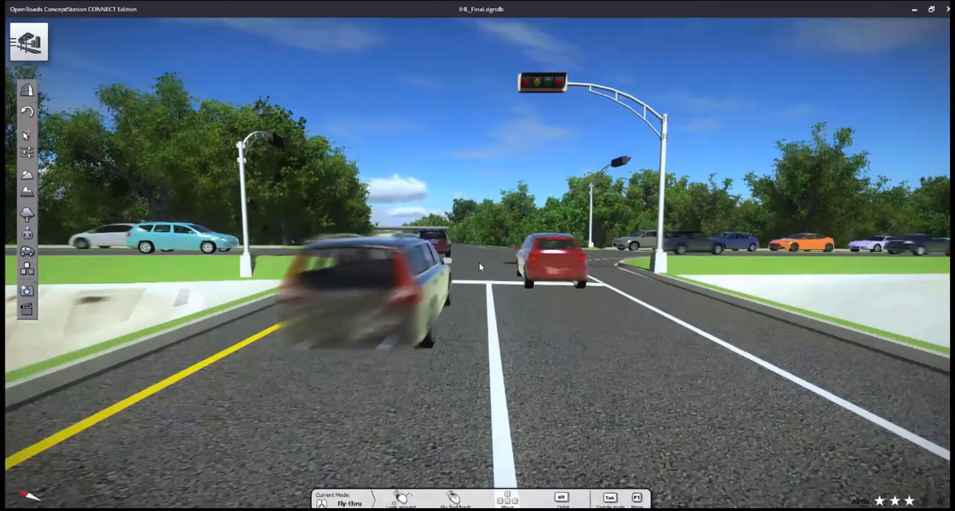
Orbit the fly-through camera up and around the busy intersection, with the overpass behind.
left_click_drag(480, 267, 481, 267, "alt")
left_click_drag(478, 234, 334, 236, "alt")
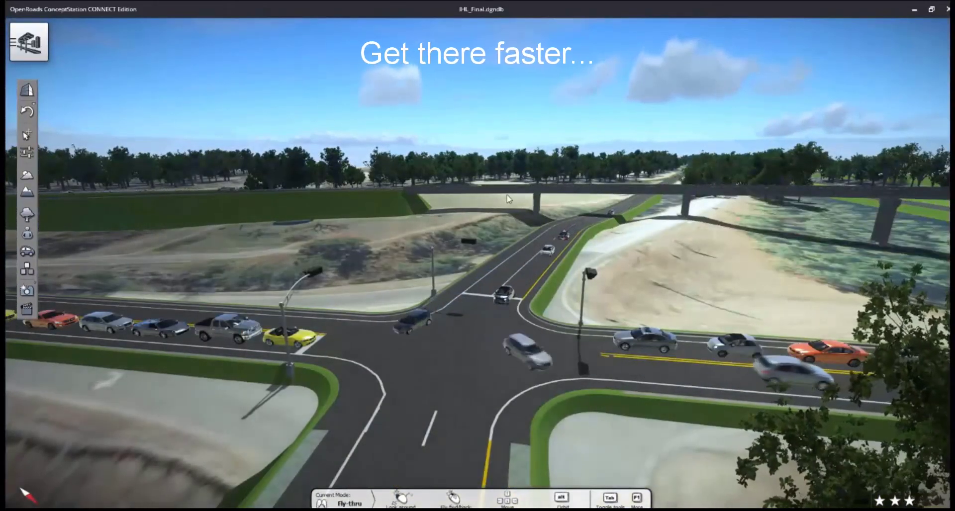
left_click_drag(507, 198, 467, 212, "alt")
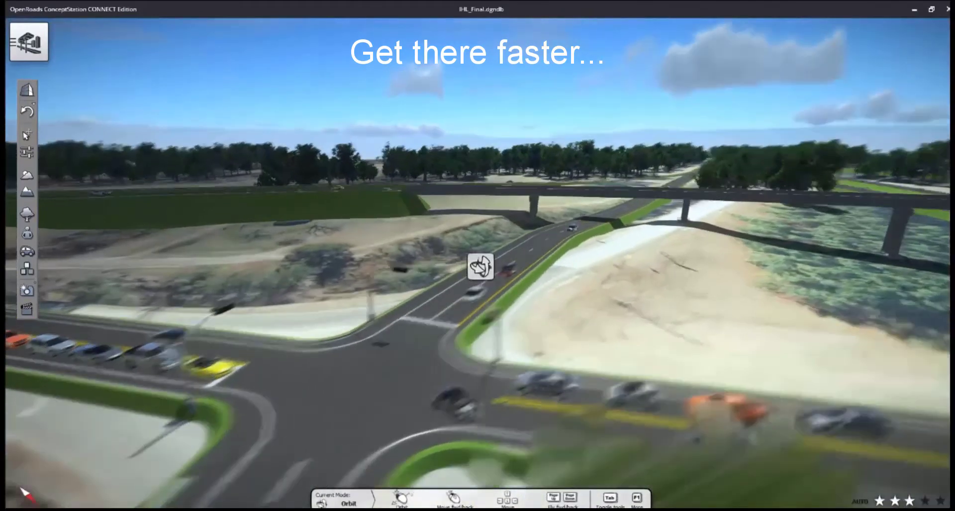